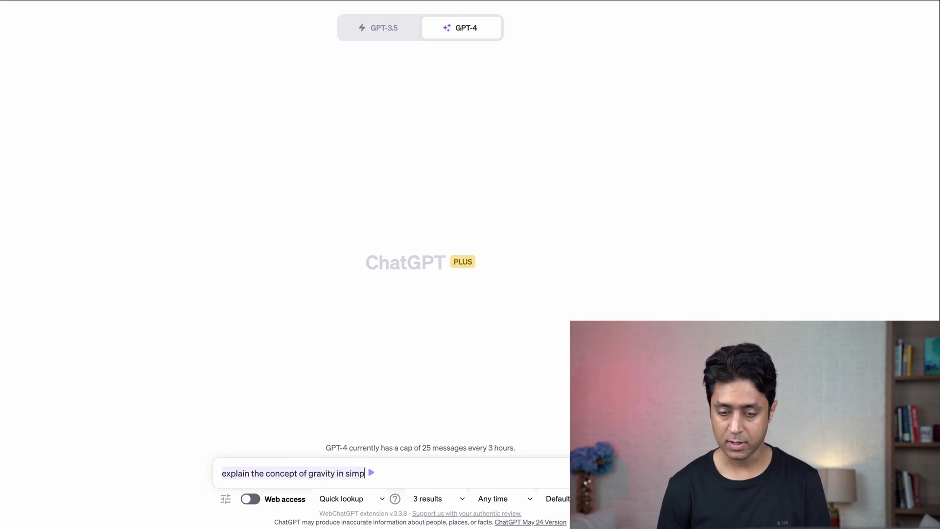
Step: Ask GPT-4 to explain the concept of gravity in simple terms and read the magnet analogy in the answer
text(le terms)
key(Return)
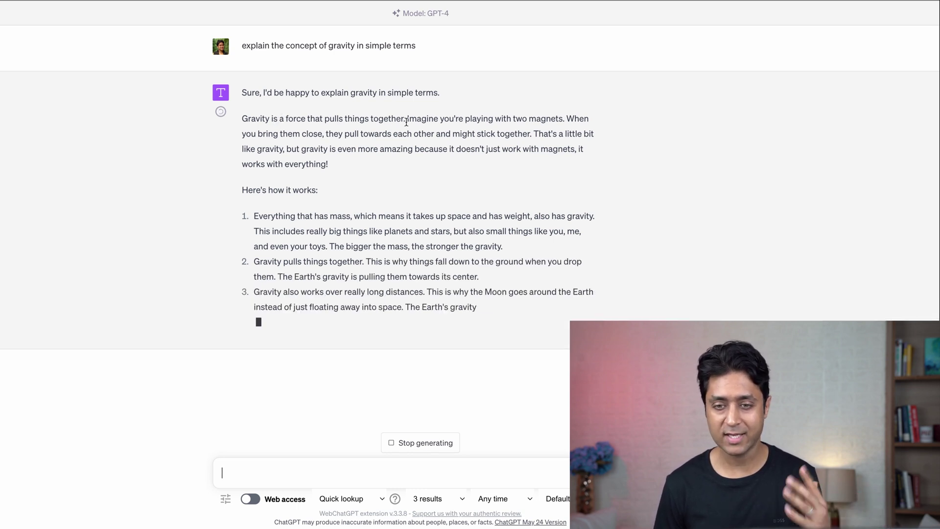
drag(409, 118, 551, 119)
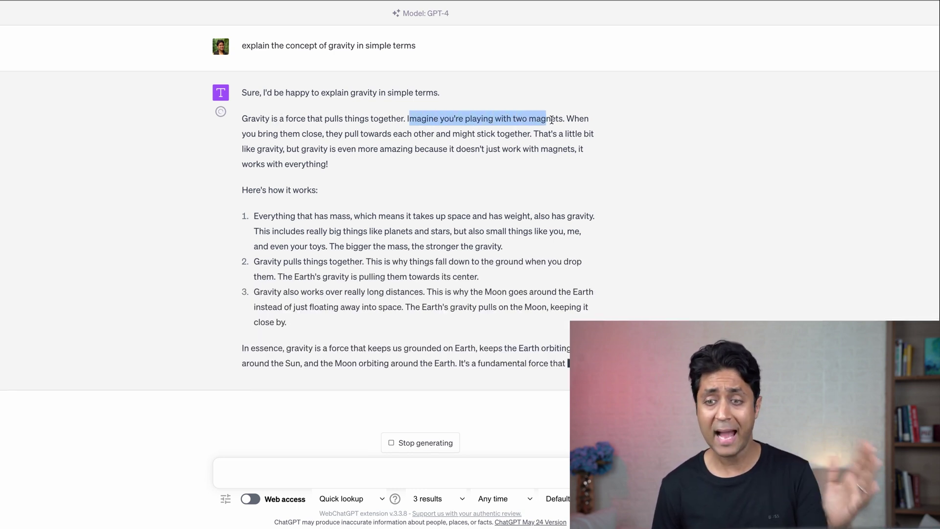
click(438, 255)
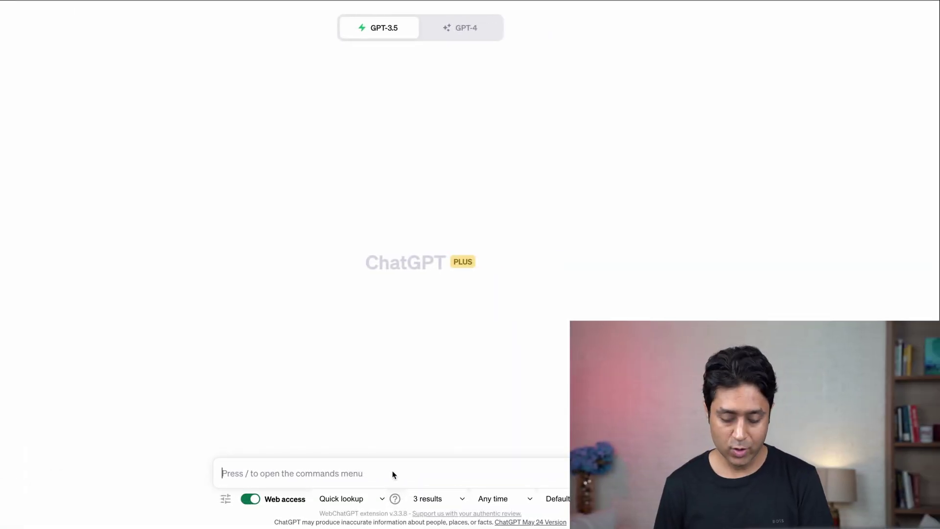
text(summarize this article)
text(summarize this article https://www.nytimes.com/article/climate-change-global-warming-faq.html in 3-5 sentences)
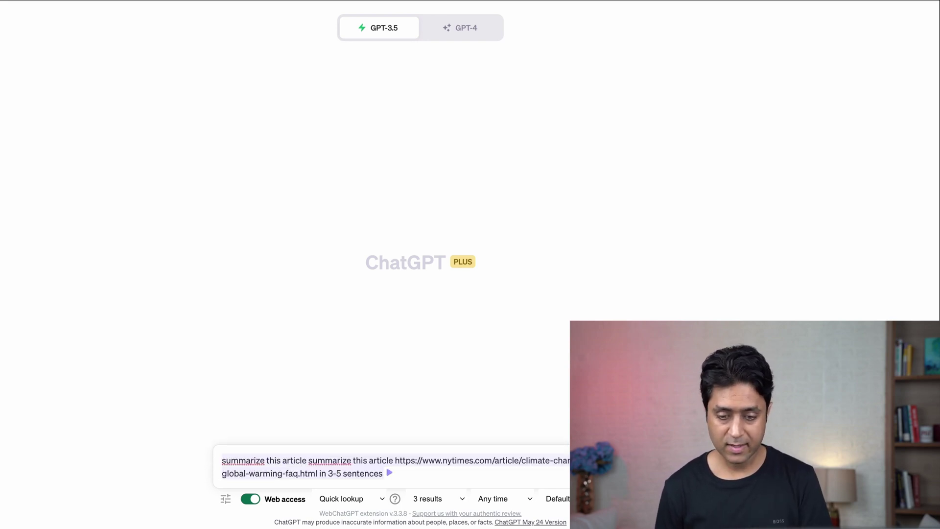
key(Return)
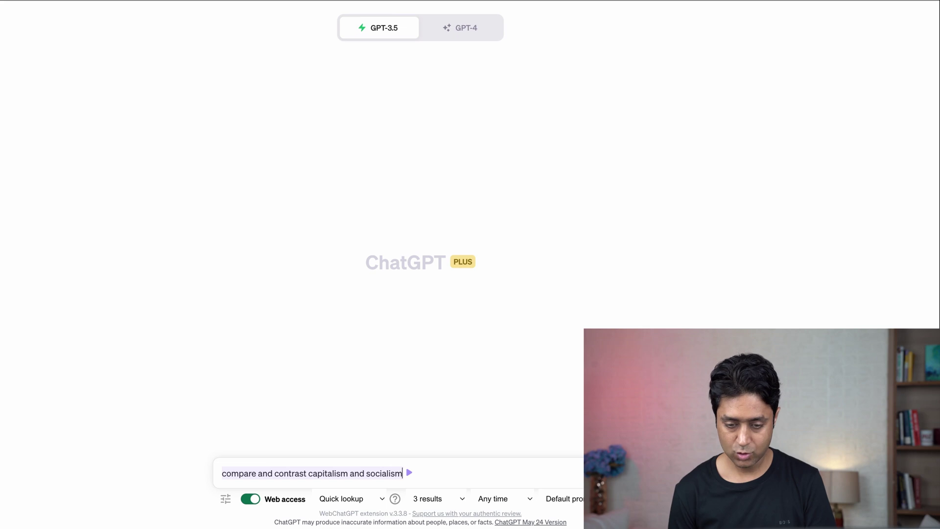
Step: Submit the prompt "compare and contrast capitalism and socialism" and read through the comparison
key(Return)
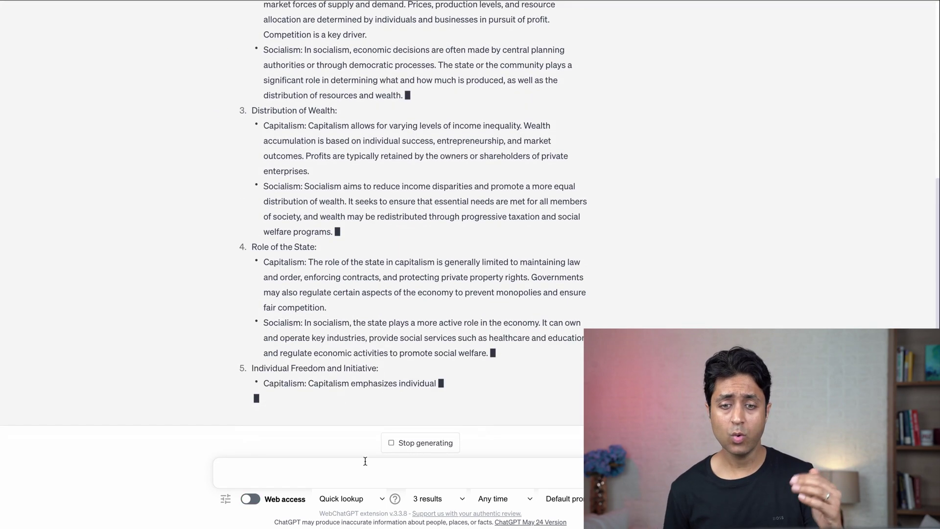
scroll(407, 288, up, 5)
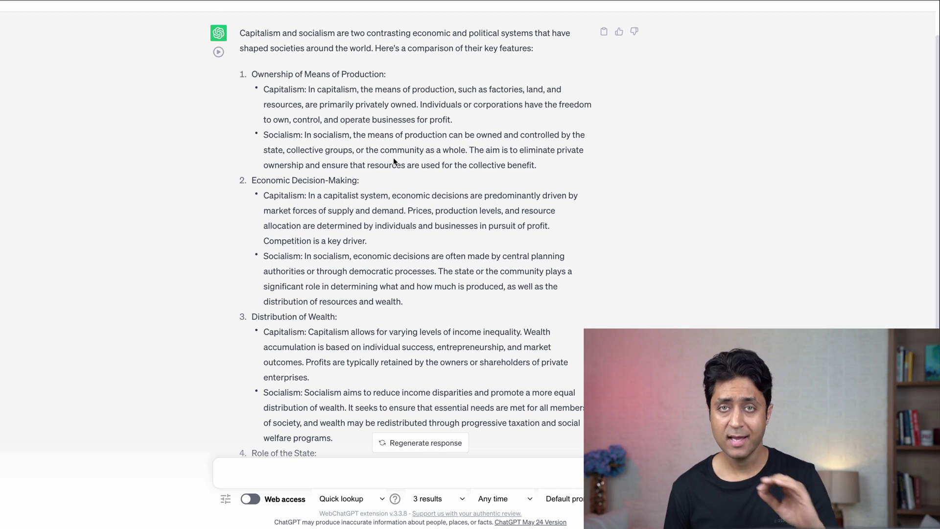
scroll(393, 162, down, 7)
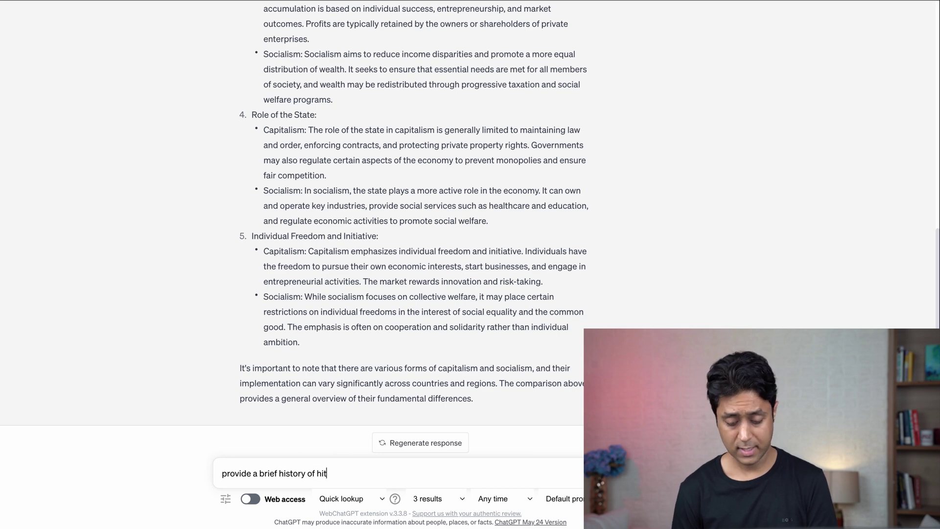
Step: Ask for a brief history of Hitler and read the answer through to its end
key(Return)
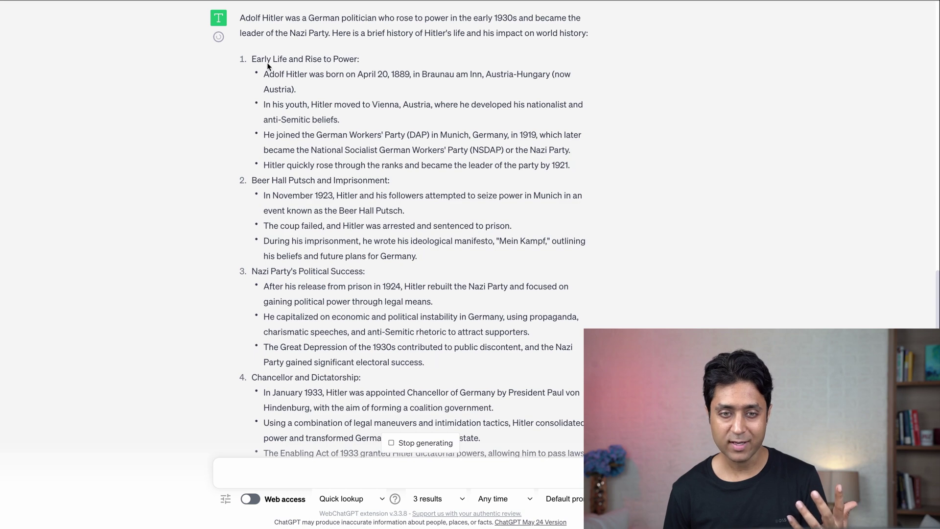
scroll(332, 62, down, 4)
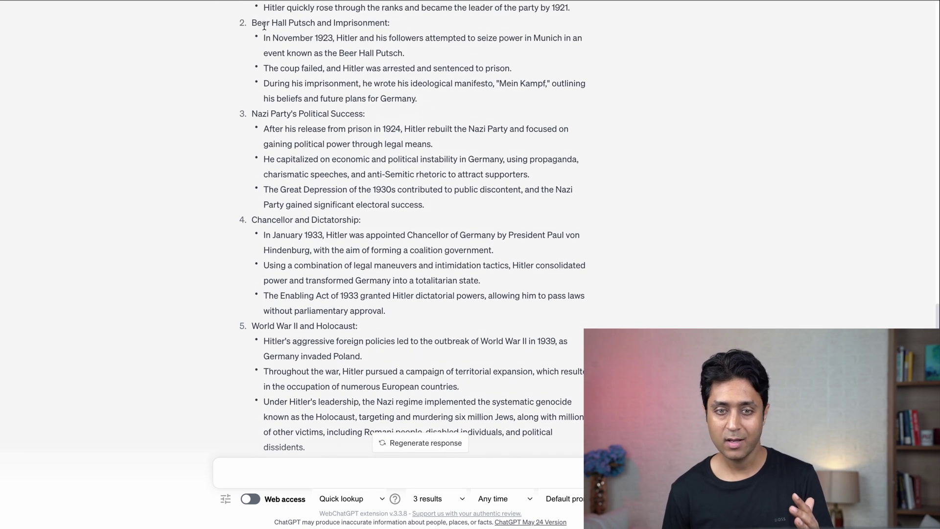
drag(265, 114, 329, 114)
scroll(401, 114, down, 5)
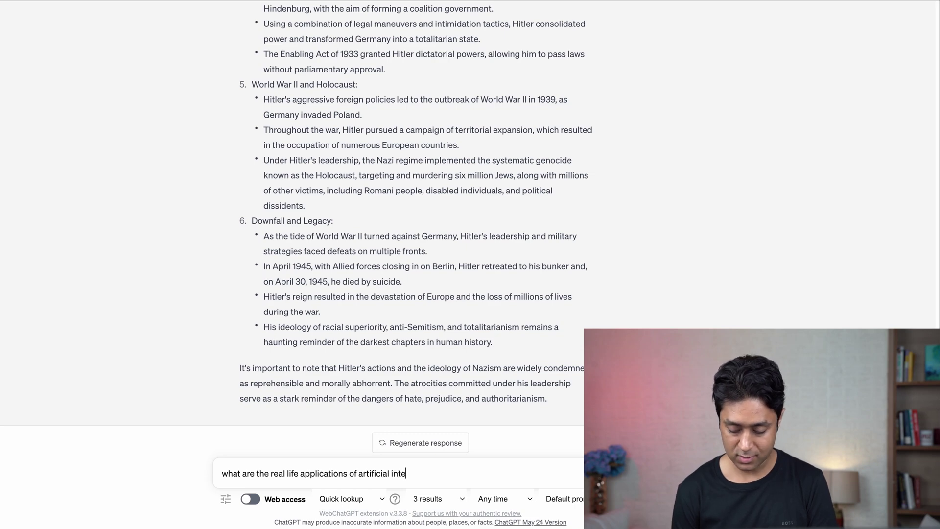
Step: Ask "what are the real life applications of artificial intelligence" and review the listed industry examples
key(Return)
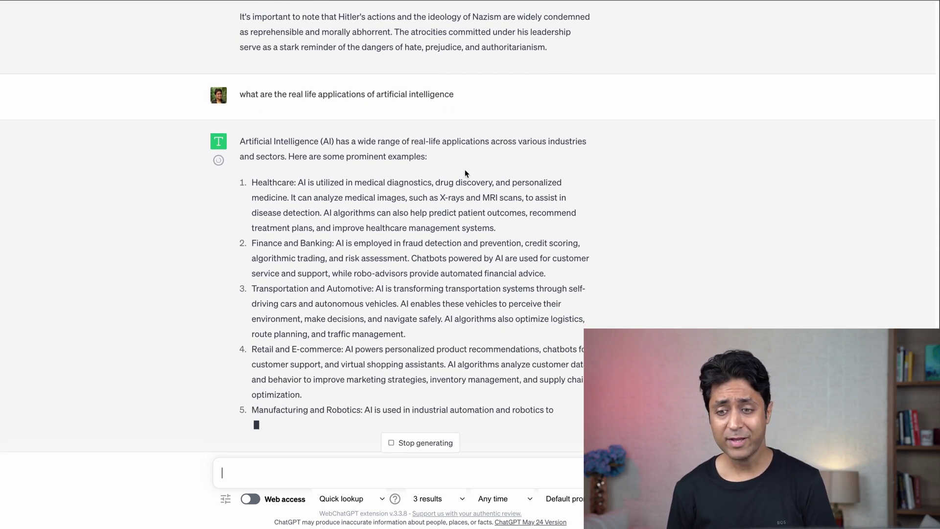
scroll(404, 117, up, 3)
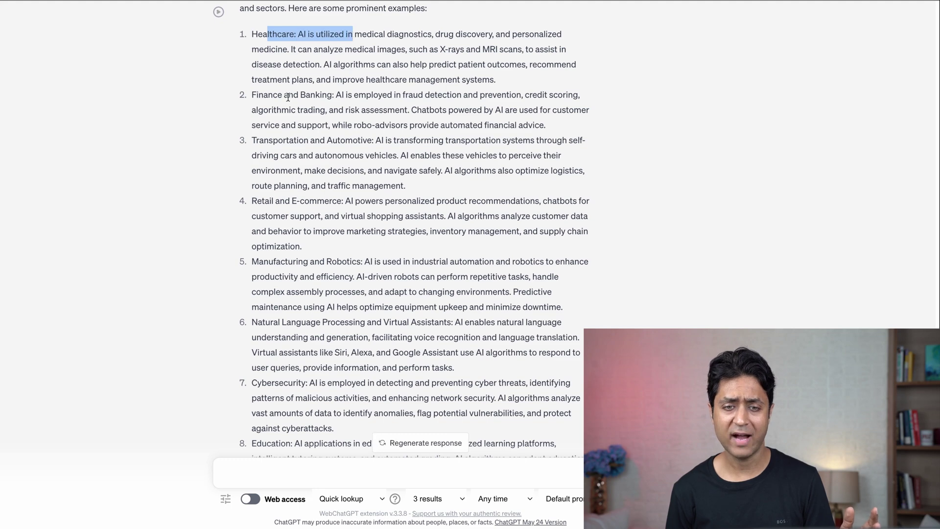
scroll(433, 100, down, 3)
drag(272, 68, 399, 83)
scroll(358, 123, down, 2)
drag(272, 74, 404, 84)
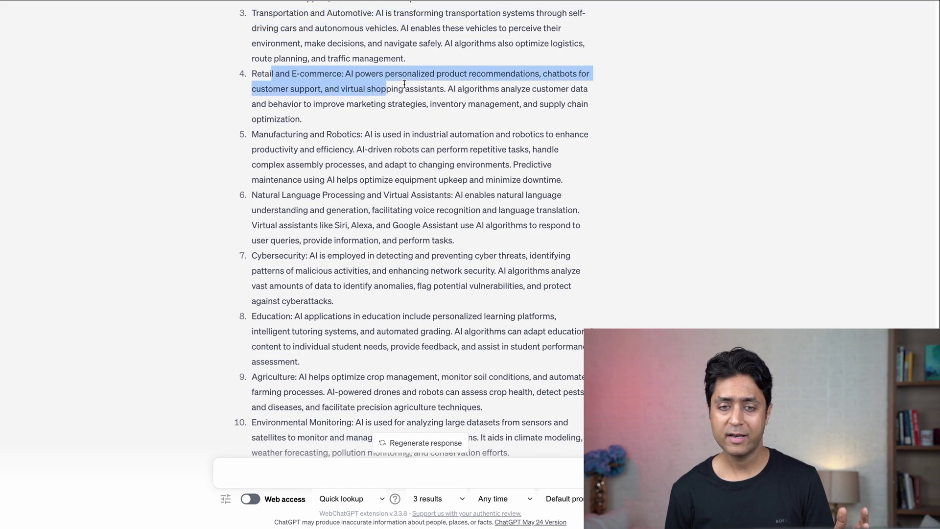
scroll(419, 196, down, 3)
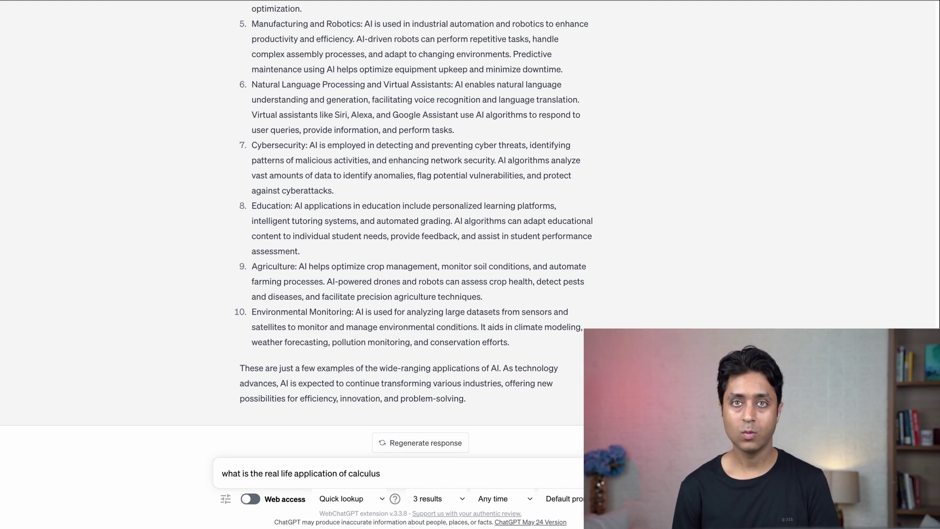
Step: Ask "what is the real life application of calculus" and review the examples by field
key(Return)
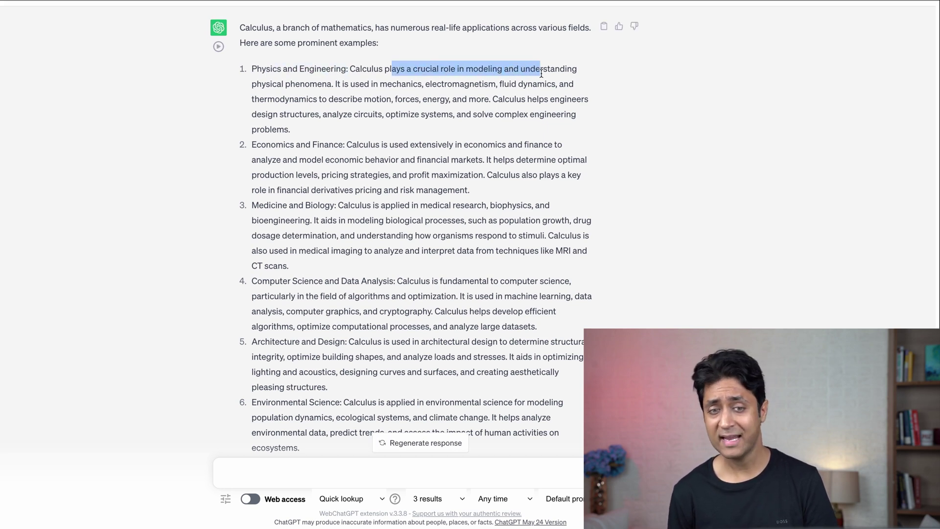
drag(365, 93, 378, 90)
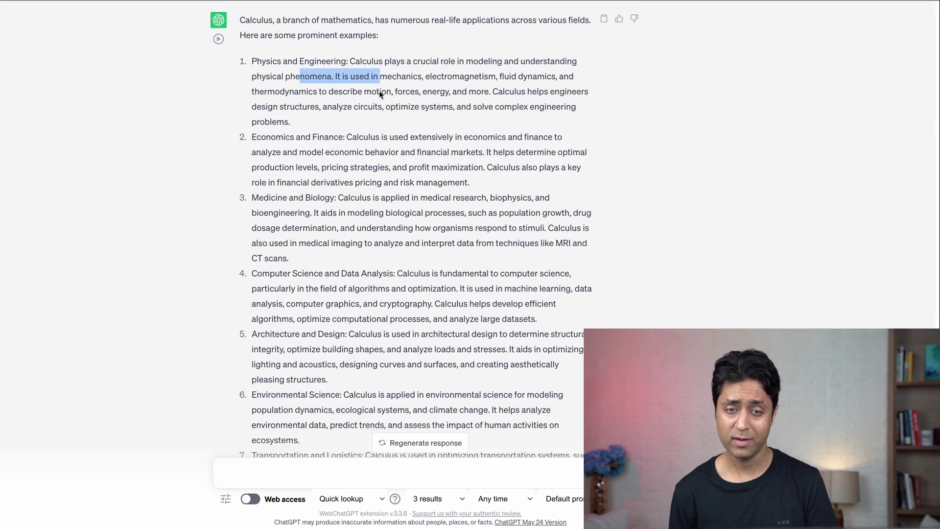
scroll(379, 90, down, 2)
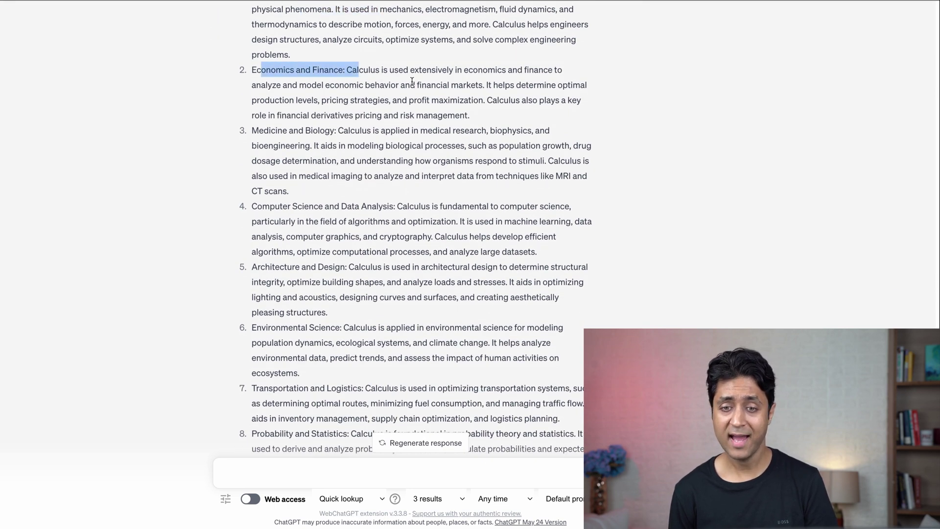
scroll(390, 84, down, 1)
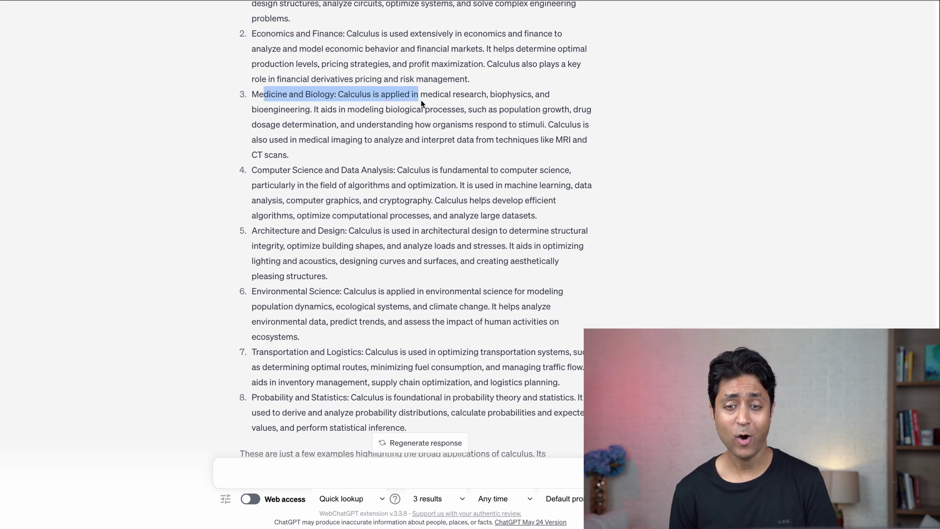
scroll(426, 180, up, 3)
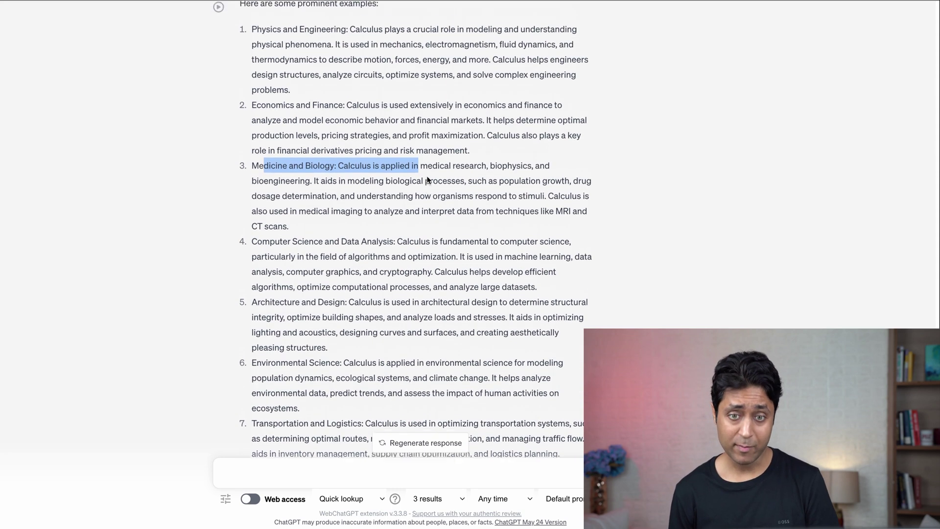
scroll(427, 180, down, 5)
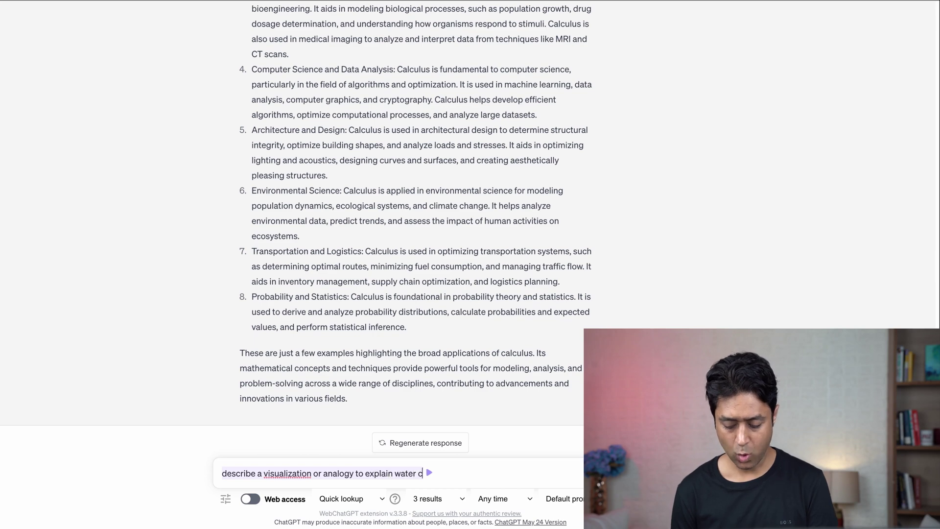
Step: Ask ChatGPT to "describe a visualization or analogy to explain water cycle" and read the resulting description
key(Return)
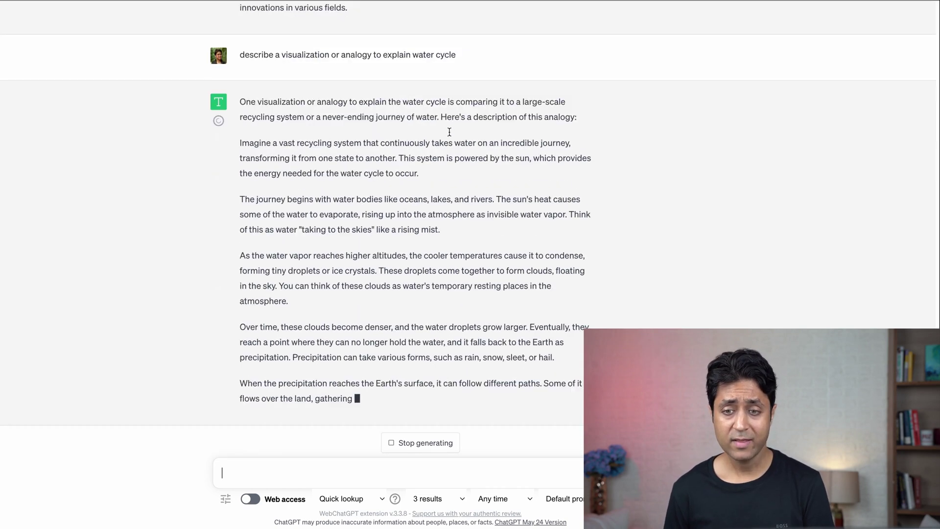
scroll(336, 121, up, 1)
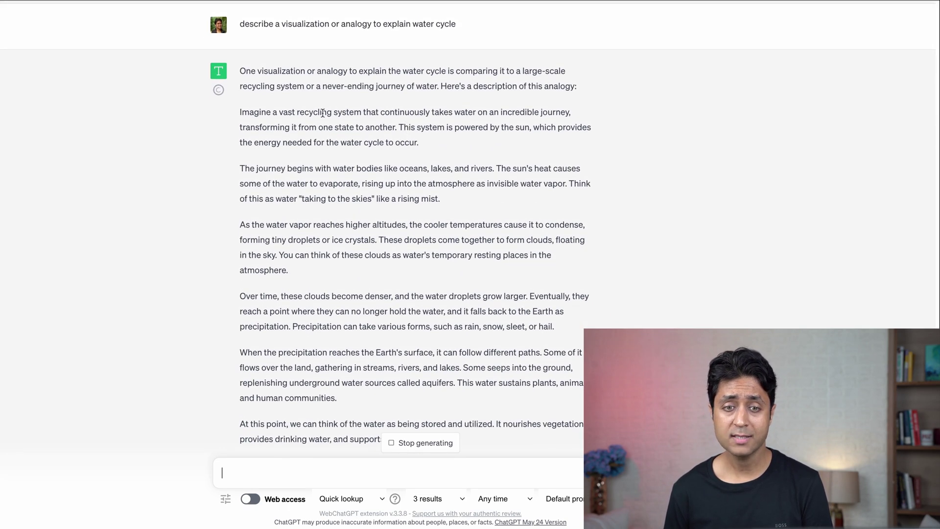
drag(289, 88, 396, 98)
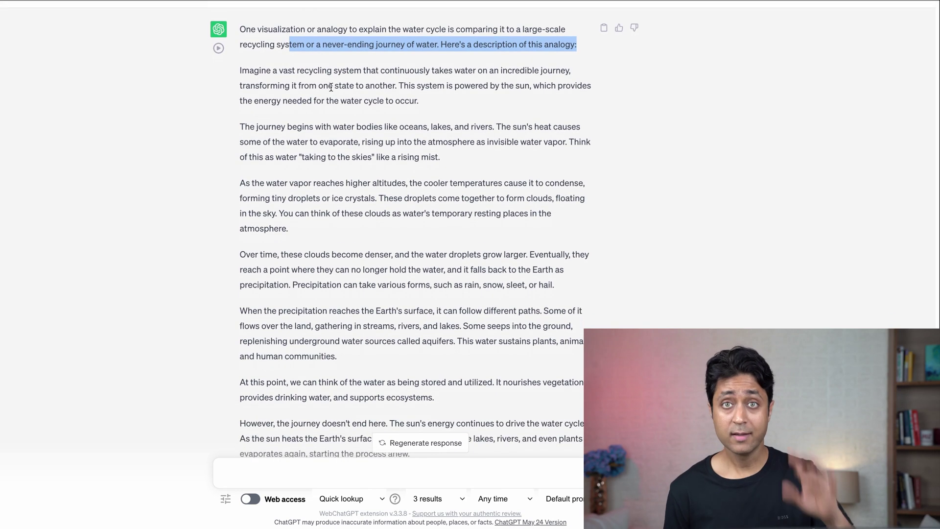
click(262, 71)
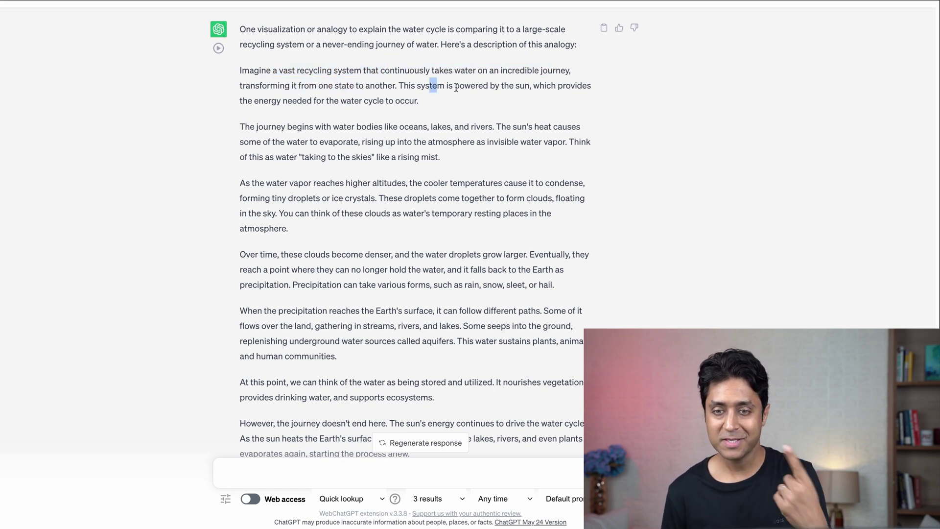
drag(456, 87, 569, 98)
scroll(473, 84, down, 3)
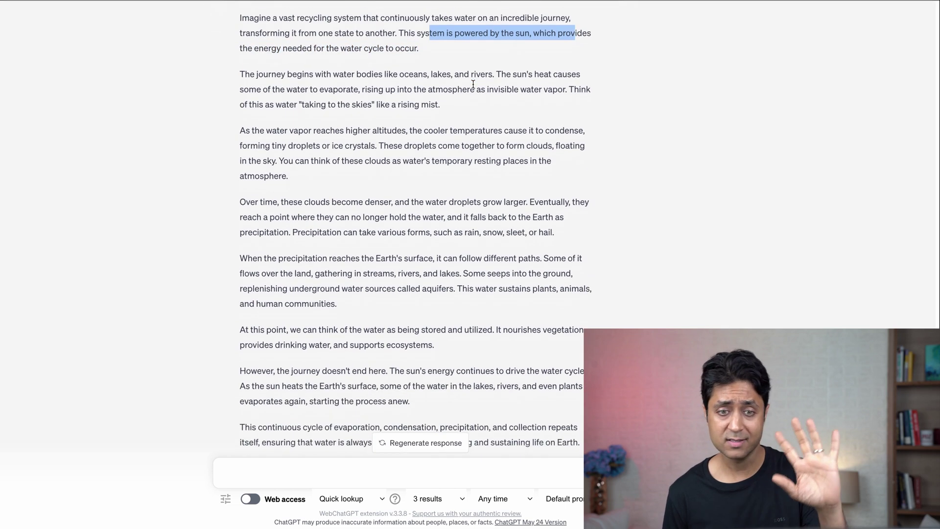
scroll(314, 84, down, 1)
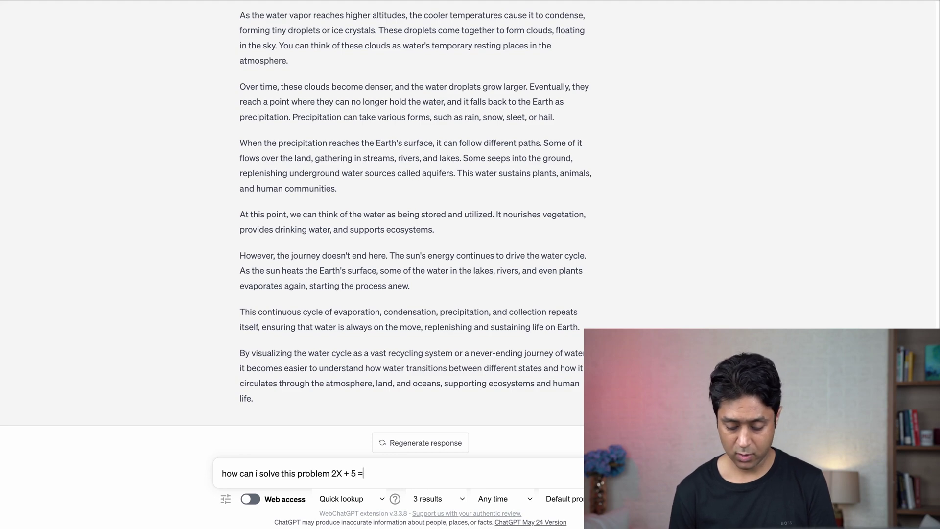
Step: Ask how to solve the problem starting with 2X + 5, and look through the key points for the biology exam
key(Return)
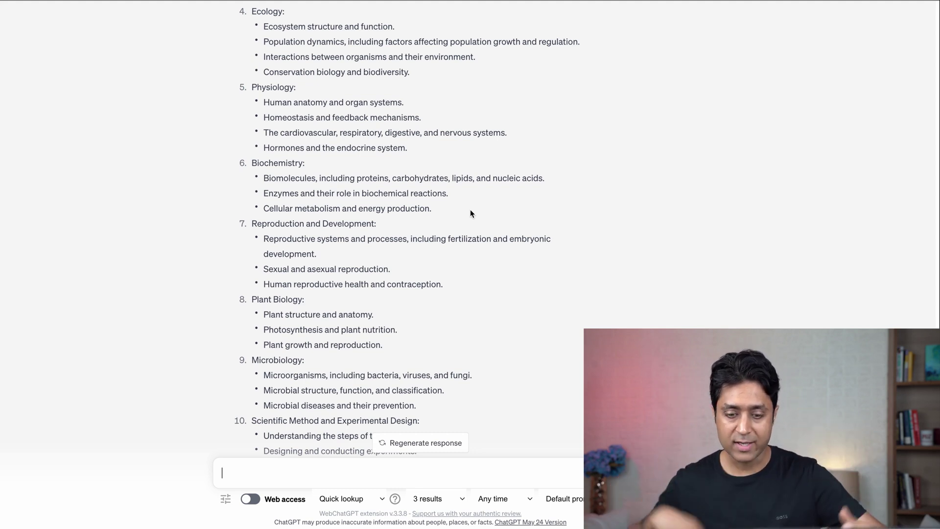
scroll(470, 210, down, 3)
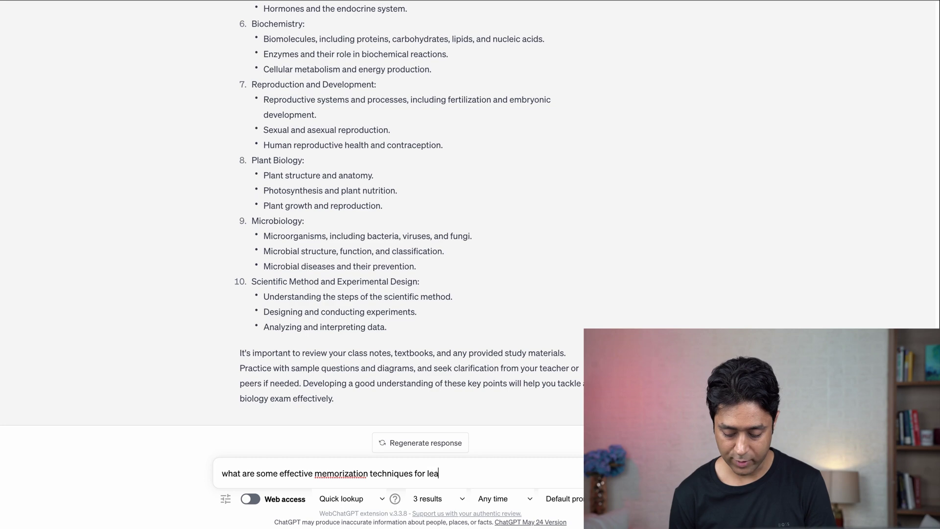
Step: Ask for effective memorization techniques for learning vocabulary words and read the suggested techniques
key(Return)
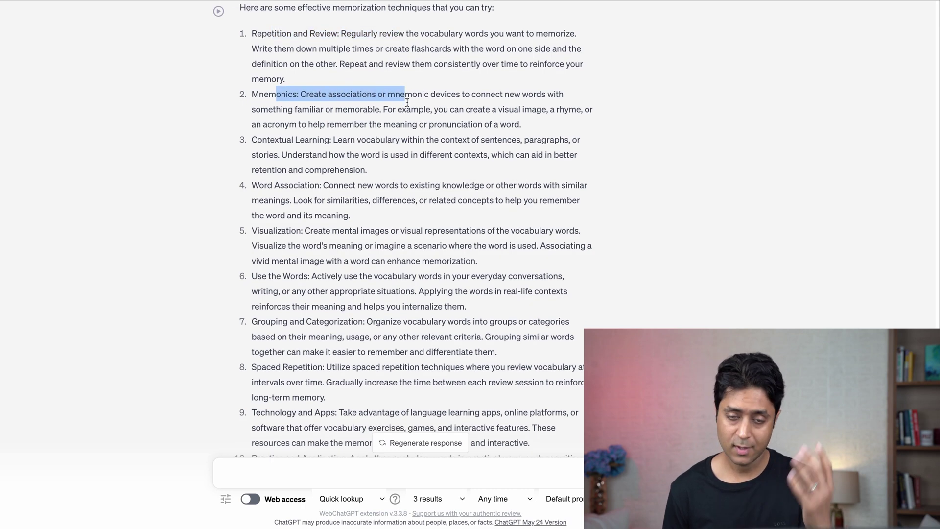
scroll(406, 103, down, 2)
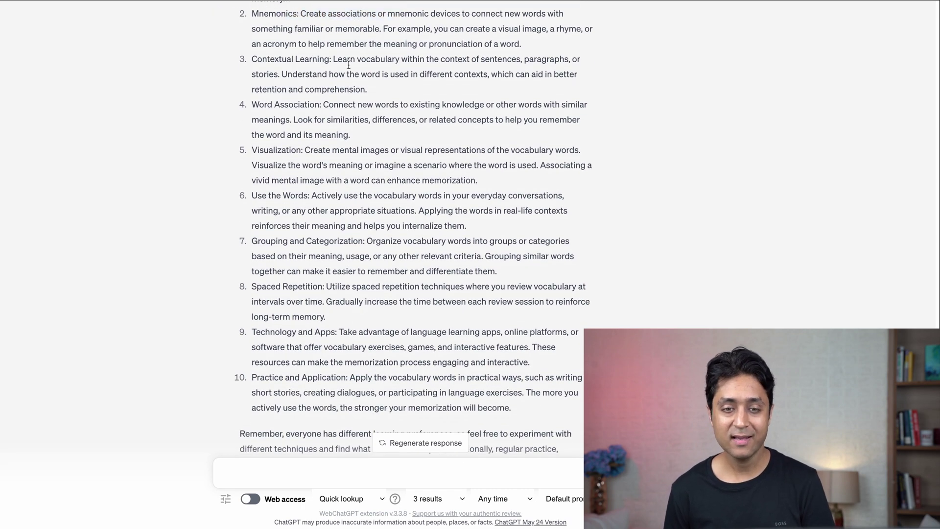
drag(288, 104, 471, 115)
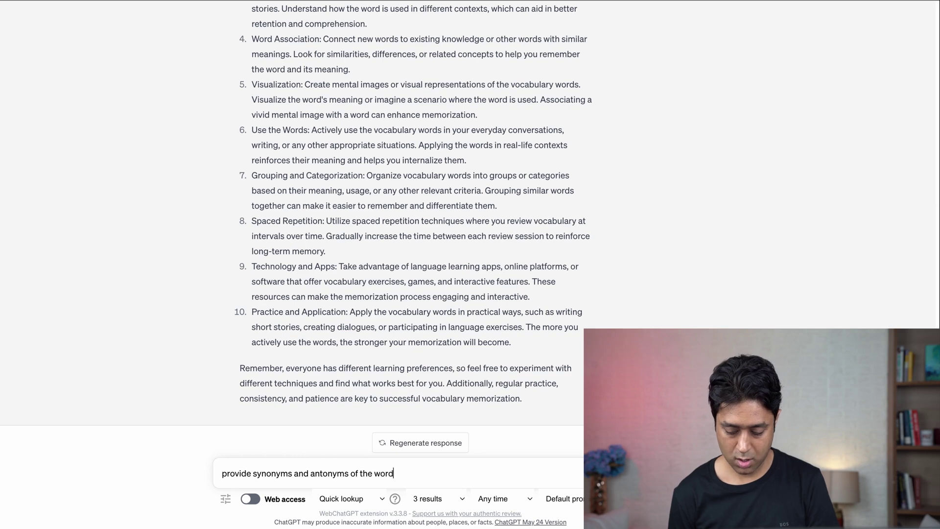
Step: Ask for synonyms and antonyms of the word "happy" and look over both lists
key(Return)
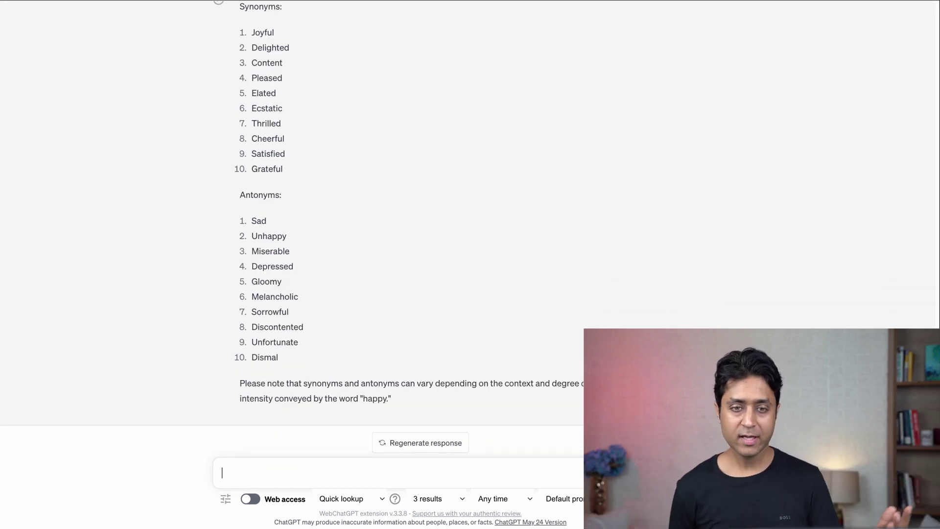
scroll(348, 154, up, 3)
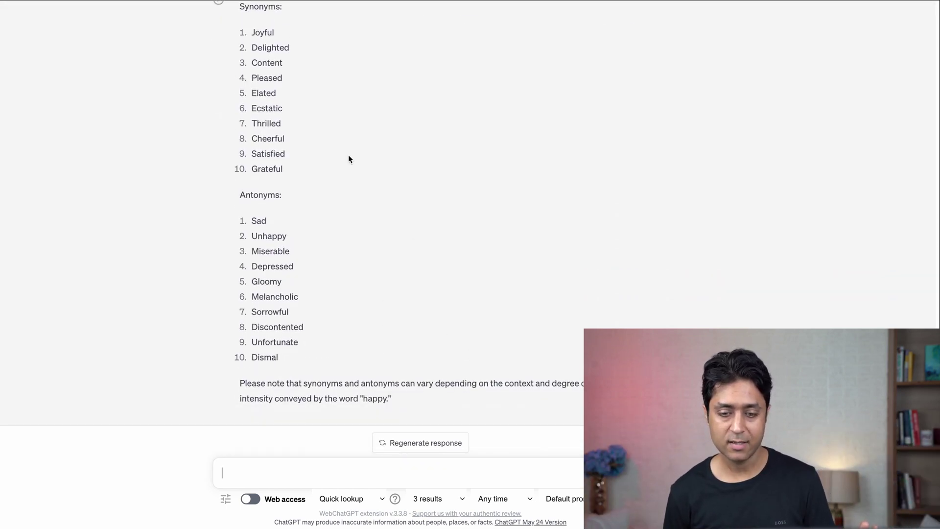
scroll(348, 155, down, 3)
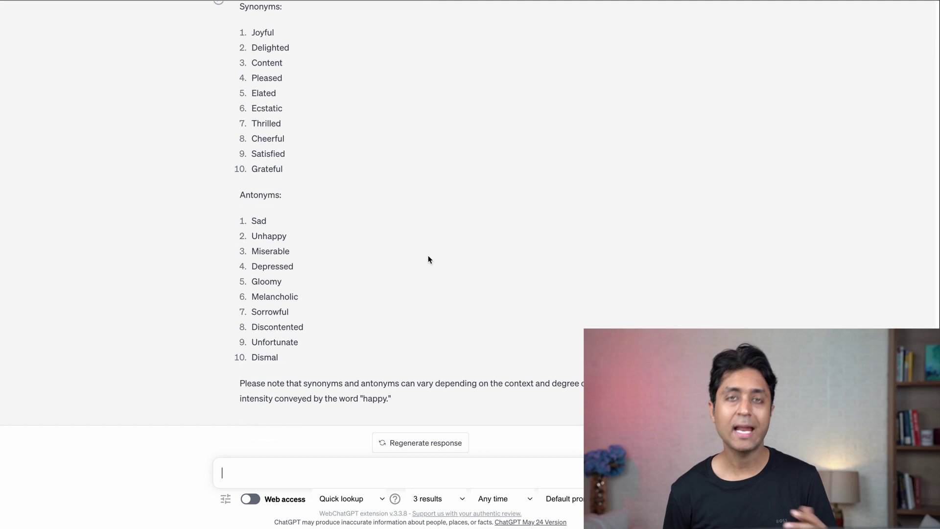
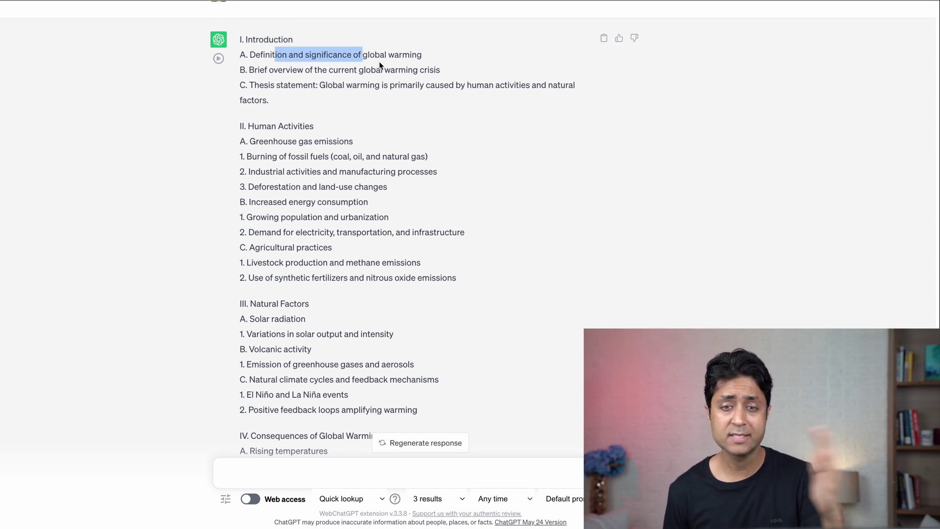
Step: Read through the global warming outline, from the introduction through human activities and natural factors to the conclusion
scroll(274, 104, down, 1)
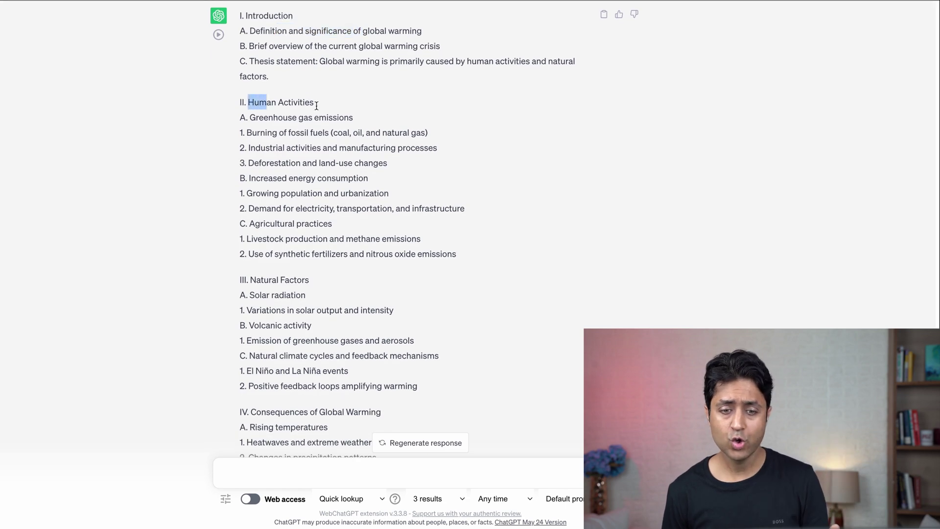
scroll(341, 202, down, 3)
click(263, 205)
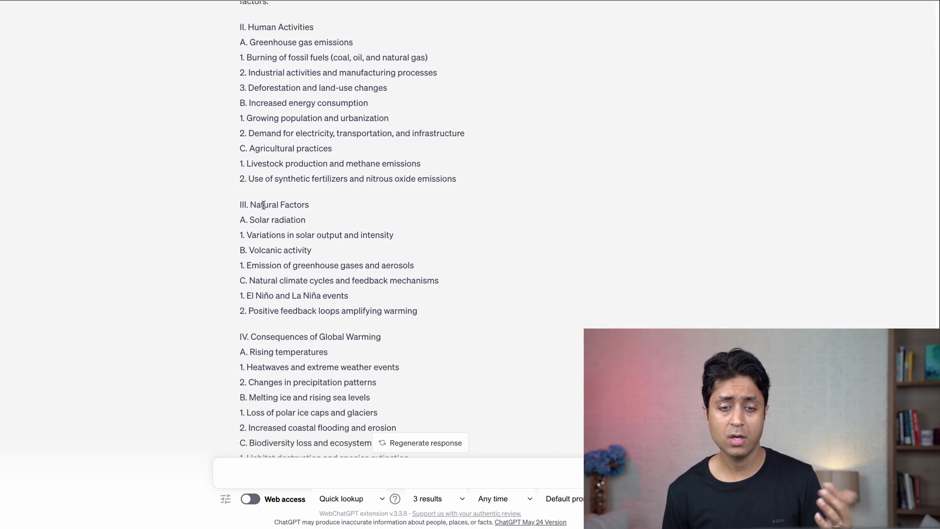
drag(306, 208, 315, 208)
scroll(315, 207, down, 12)
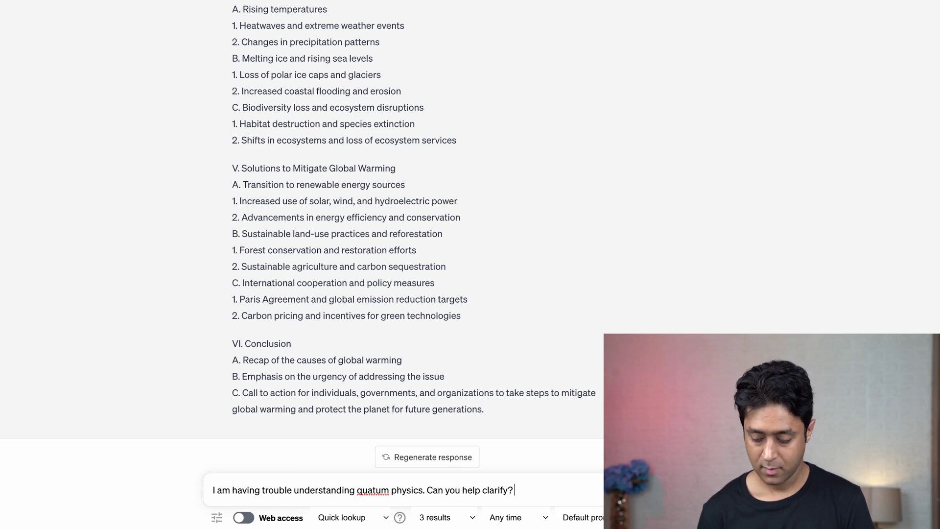
Step: Ask for help clarifying quantum physics as a topic that is hard to understand, and read through the explained key concepts
key(Return)
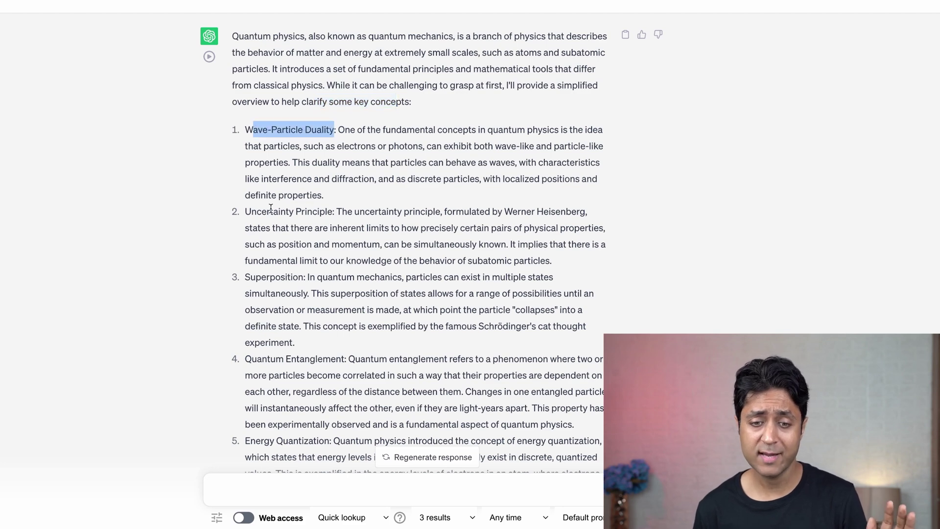
scroll(363, 217, down, 5)
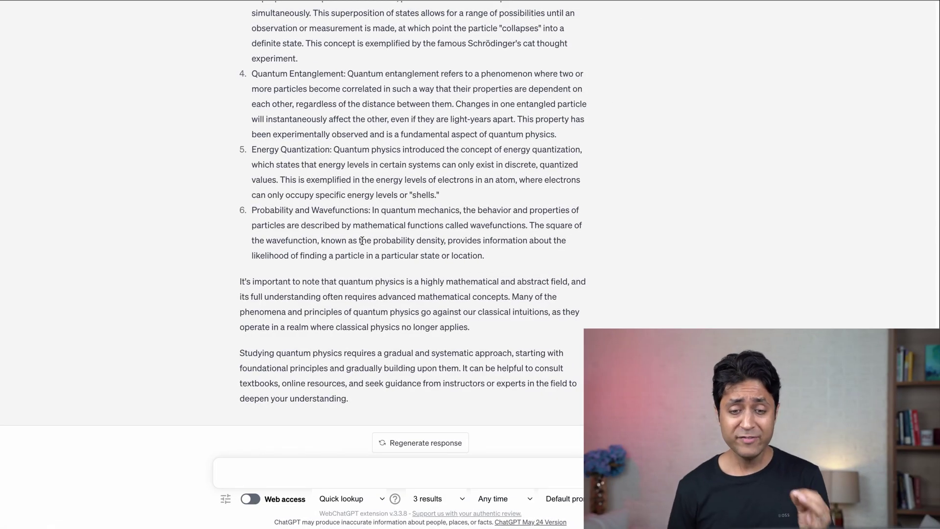
scroll(387, 180, up, 3)
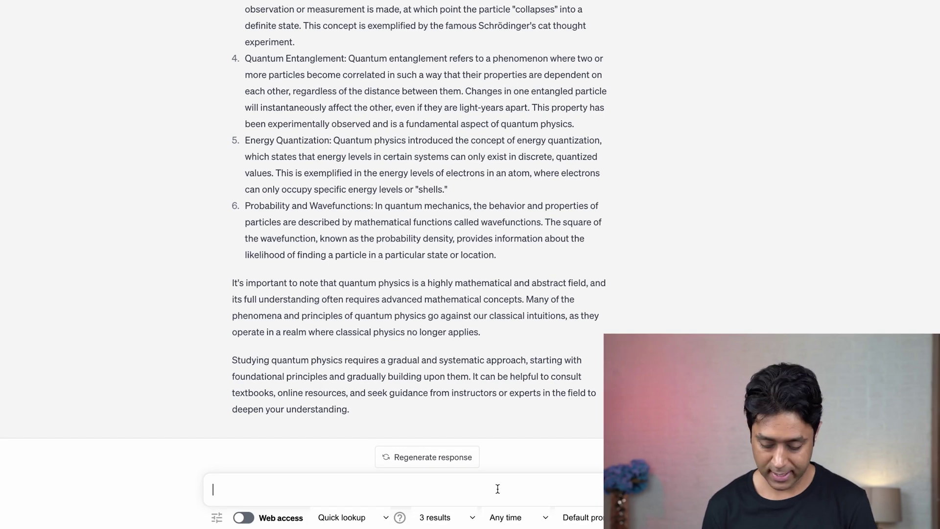
Step: Ask "what are some engaging questions or topics for a group discussion on climate change?" and look through the suggestions
text(what are some engaging questions or topics for a group discussion on climate change?)
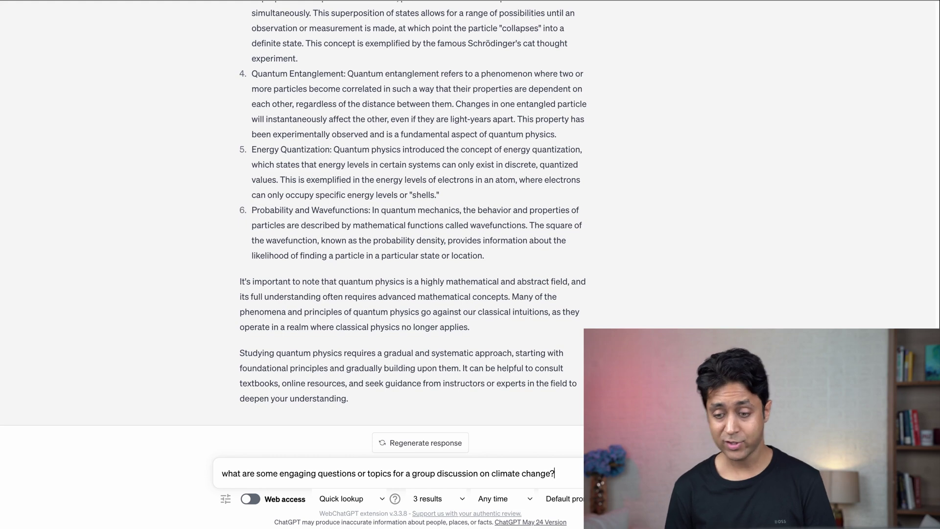
key(Return)
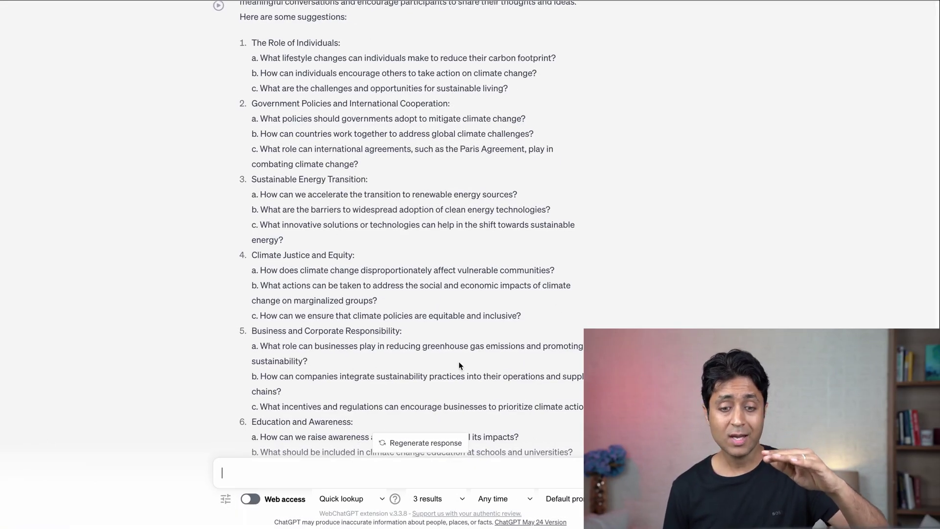
scroll(456, 366, down, 5)
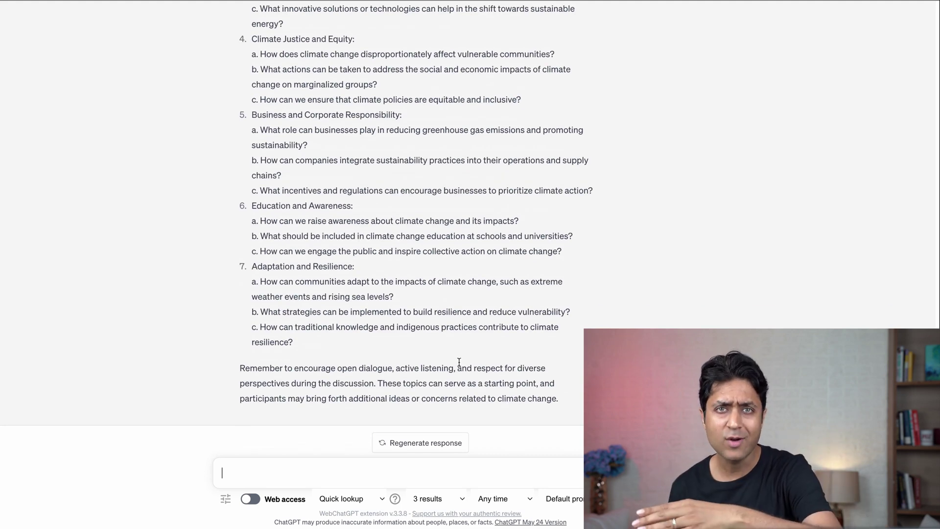